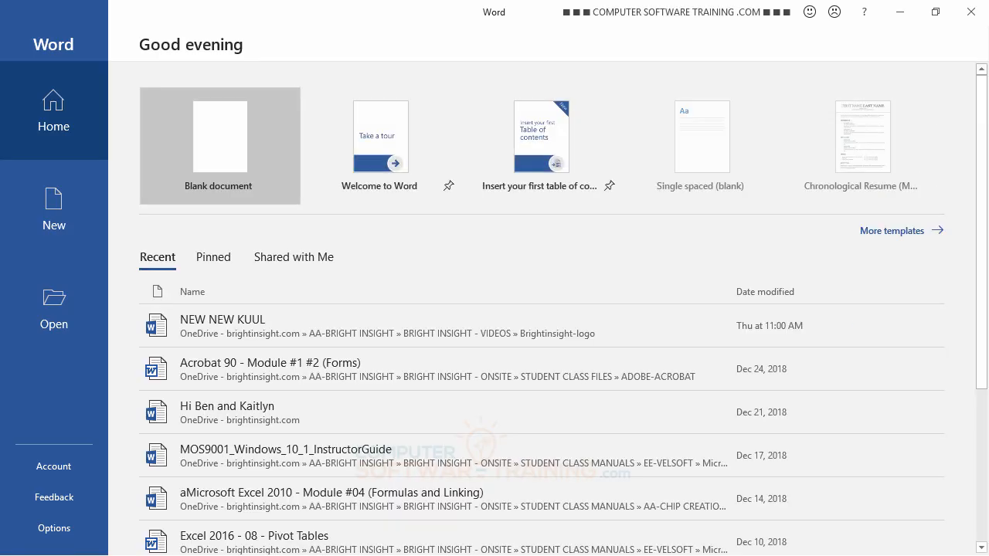
Create a blank document and start the Step-by-Step Mail Merge Wizard with Labels as the document type.
left_click(227, 162)
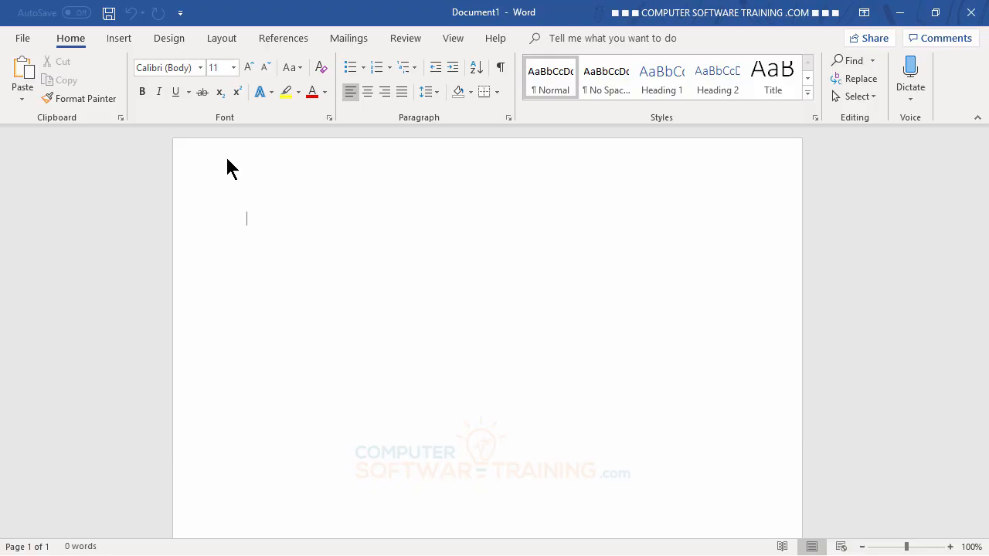
left_click(346, 44)
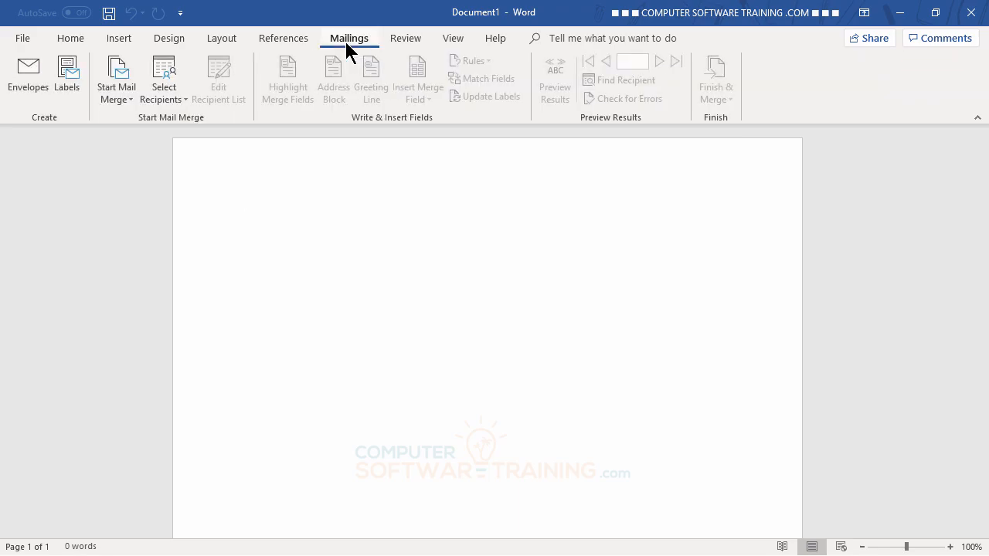
left_click(120, 93)
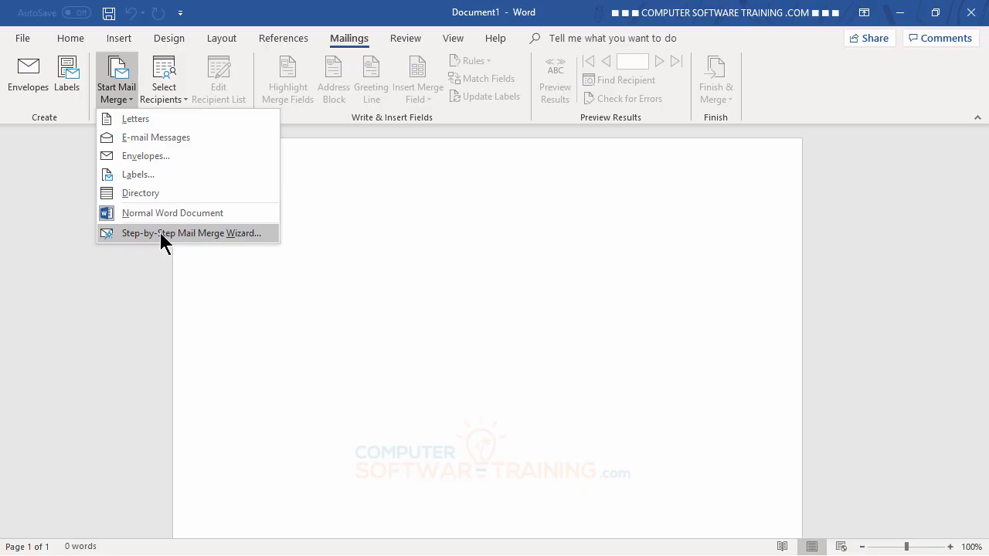
left_click(157, 233)
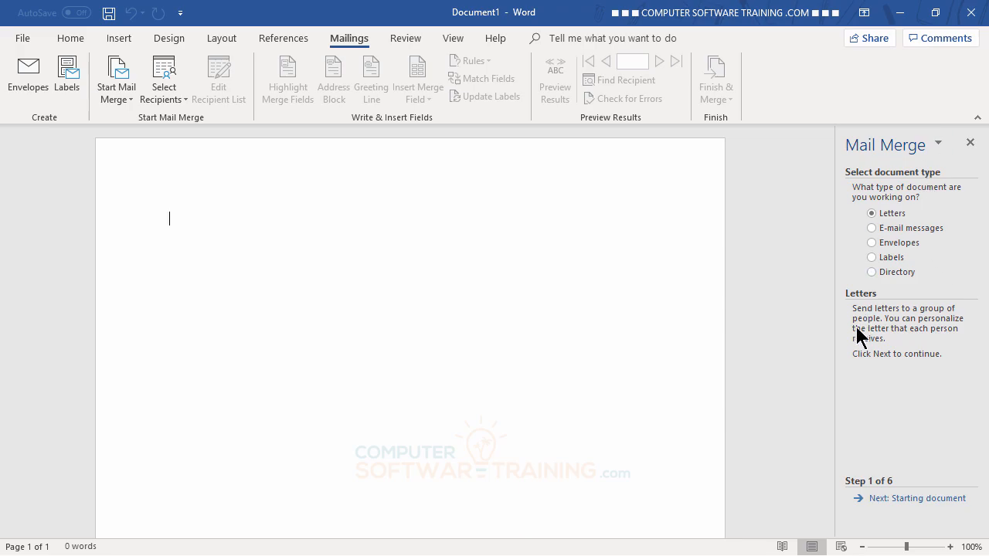
left_click(872, 258)
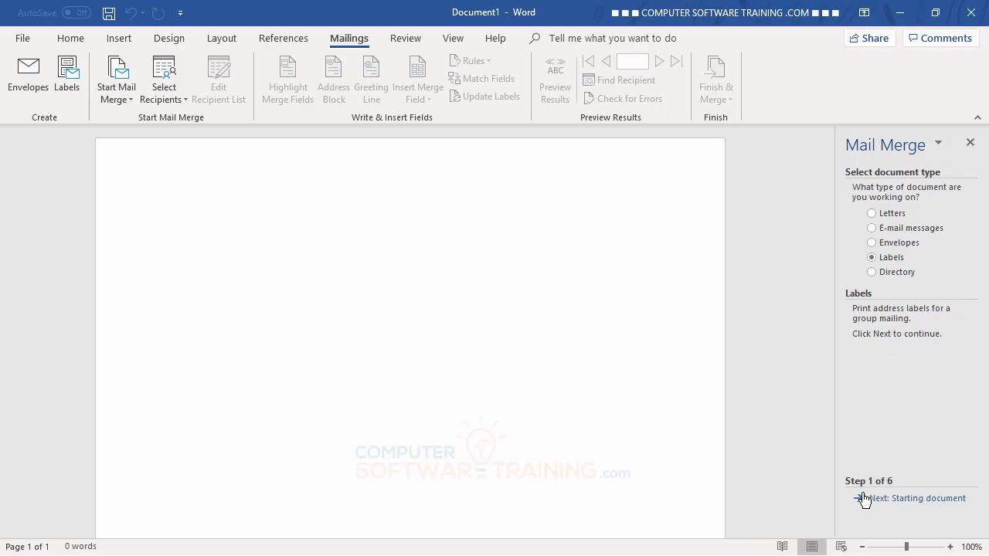
left_click(894, 502)
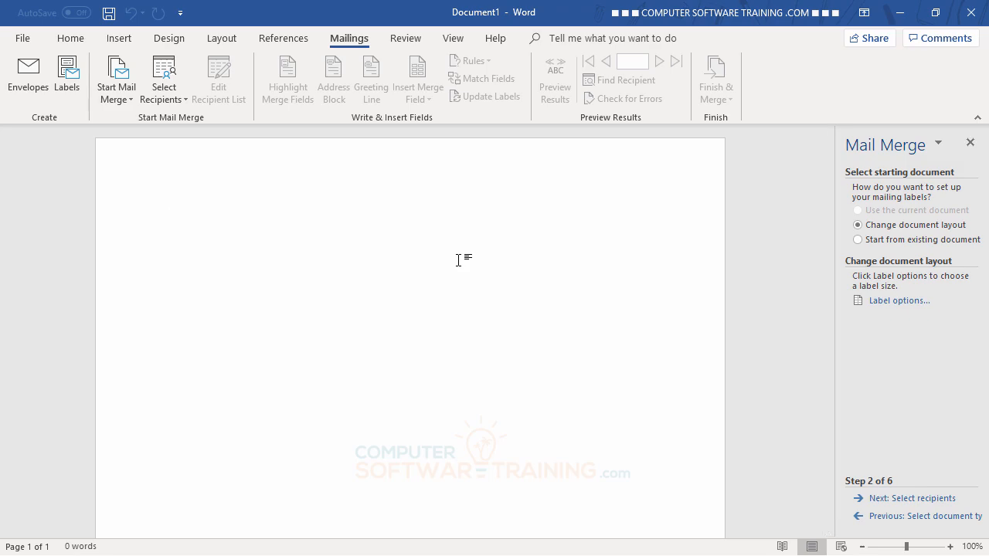
In the label options for the starting document, choose Avery US Letter as the label vendor.
left_click(896, 302)
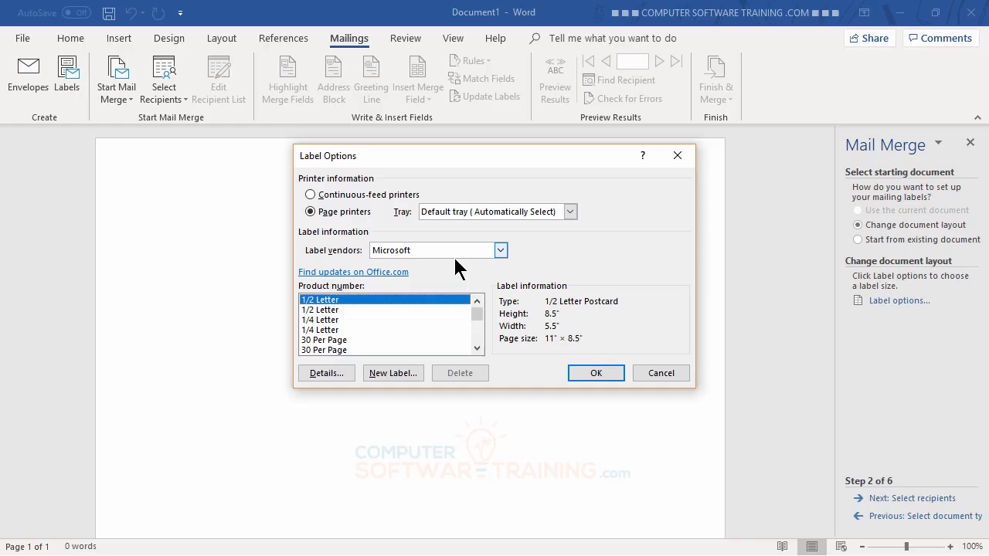
left_click(500, 250)
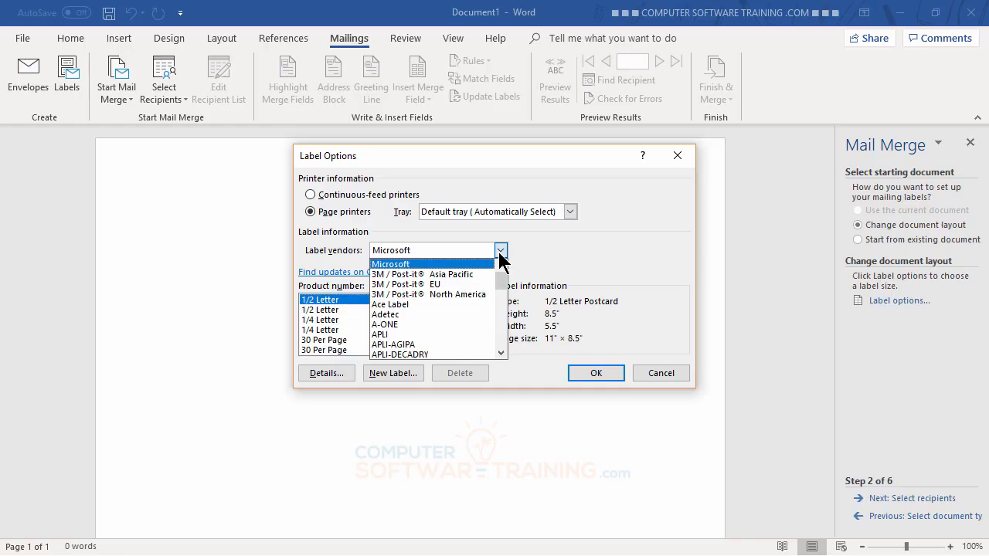
scroll(425, 323, "down", 1)
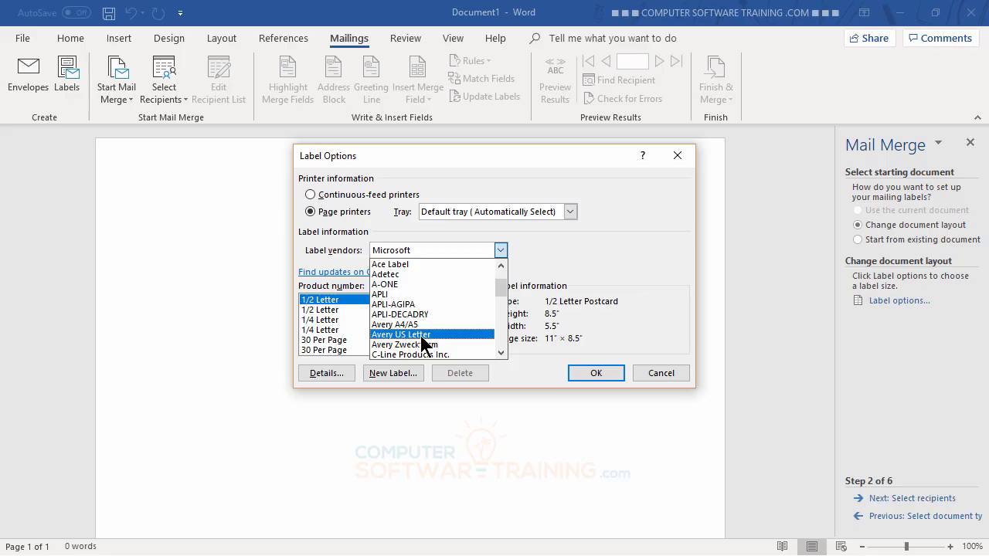
left_click(413, 336)
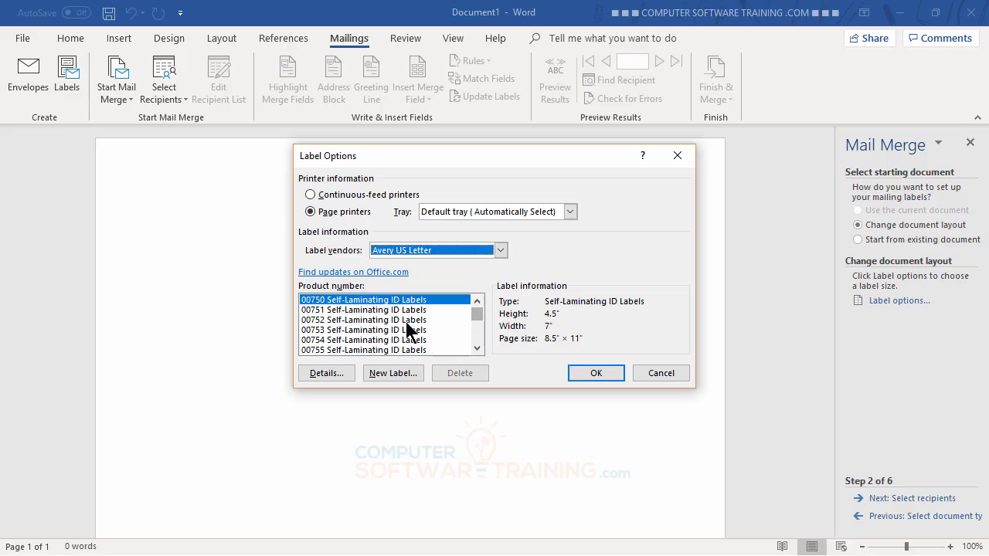
Select the product number 5160 Address Labels and view its detailed margins, pitch and label dimensions.
left_click_drag(476, 310, 476, 312)
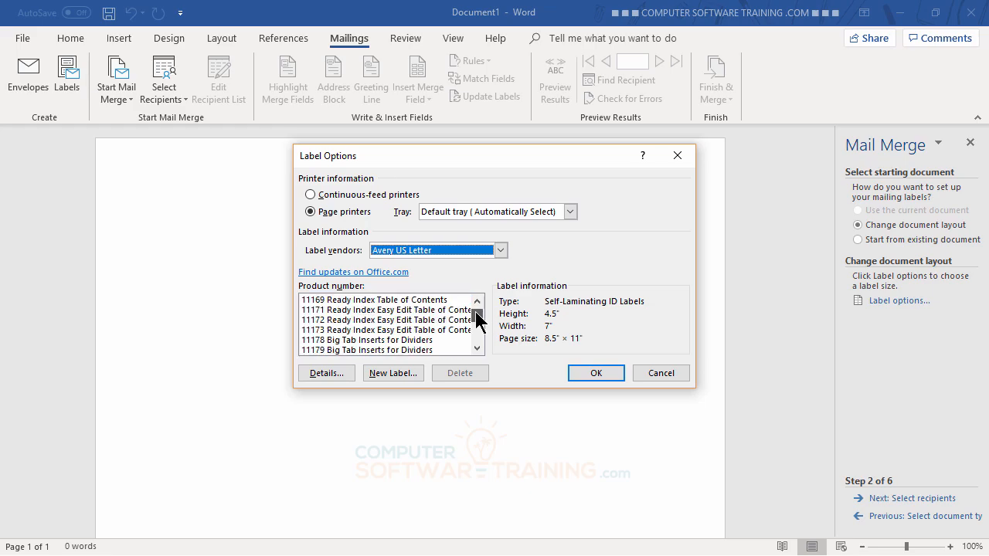
left_click_drag(476, 312, 480, 328)
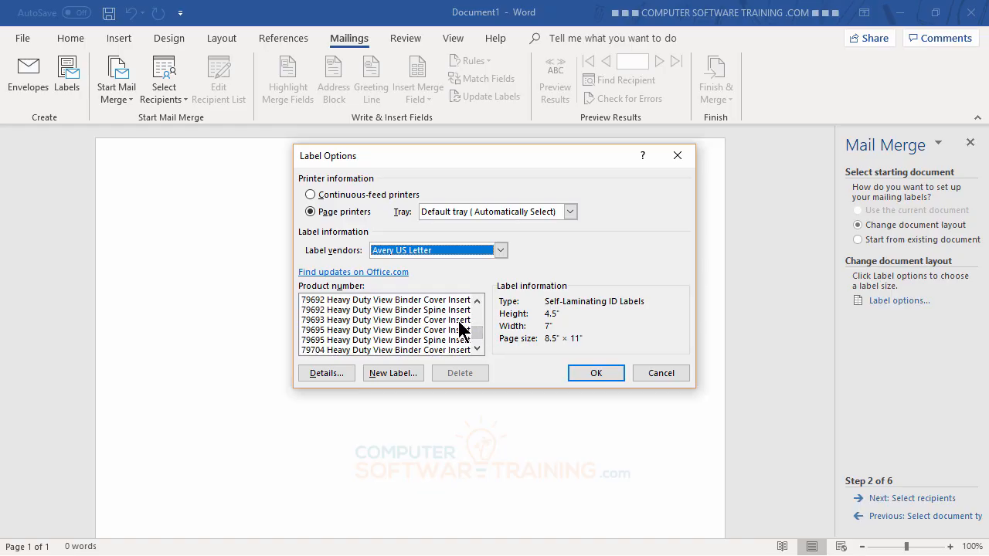
left_click(478, 300)
double_click(477, 300)
left_click_drag(477, 331, 476, 326)
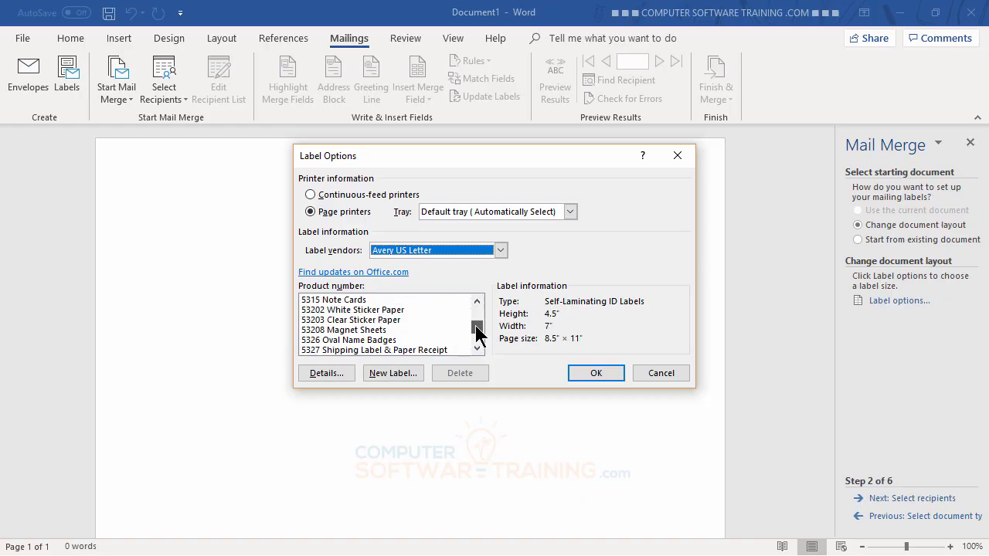
left_click(401, 311)
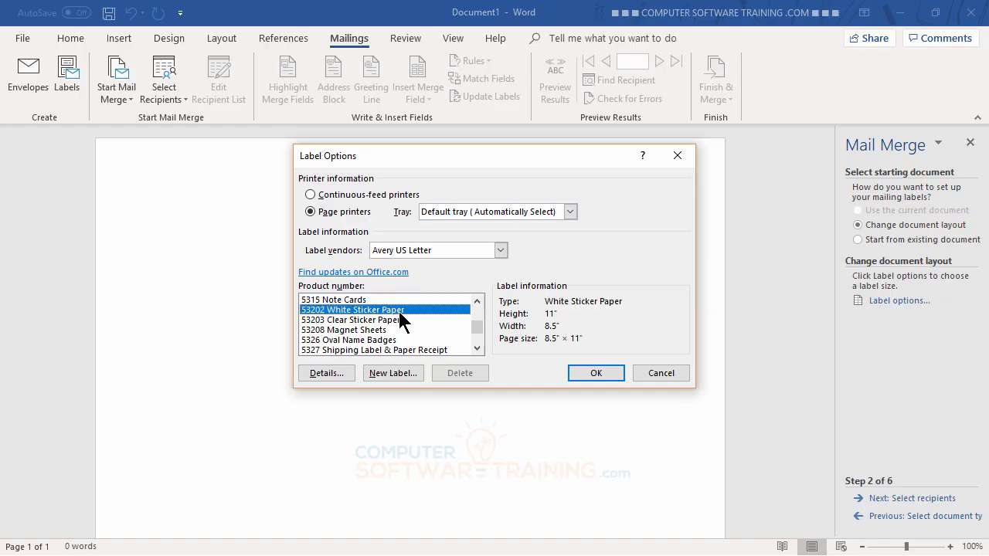
scroll(400, 316, "down", 3)
scroll(400, 316, "up", 10)
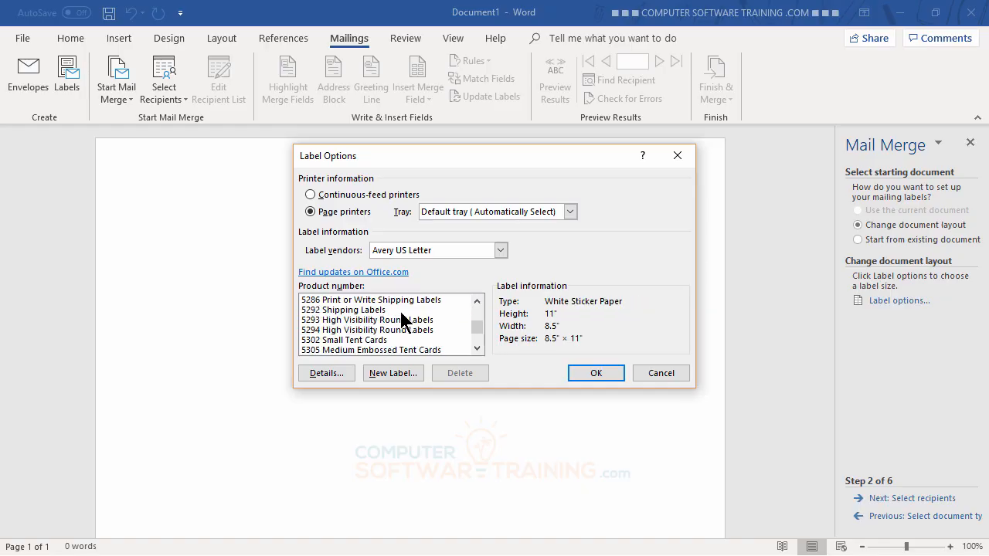
scroll(400, 317, "up", 6)
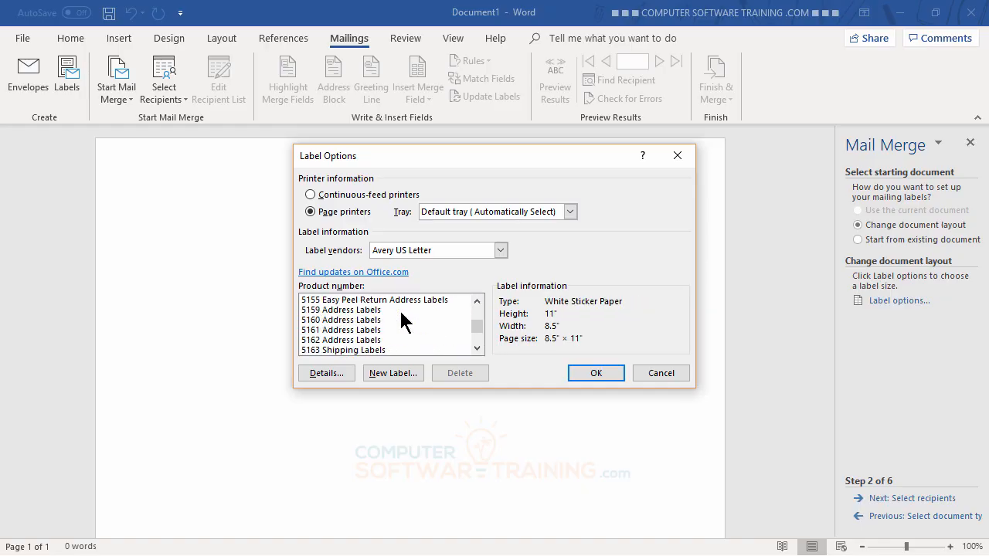
scroll(401, 313, "down", 1)
left_click(348, 319)
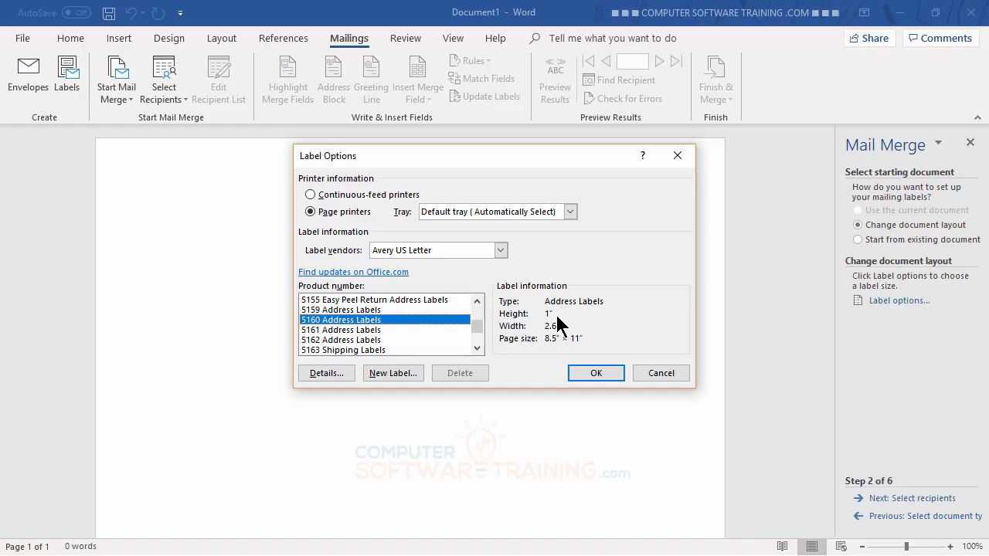
left_click(328, 373)
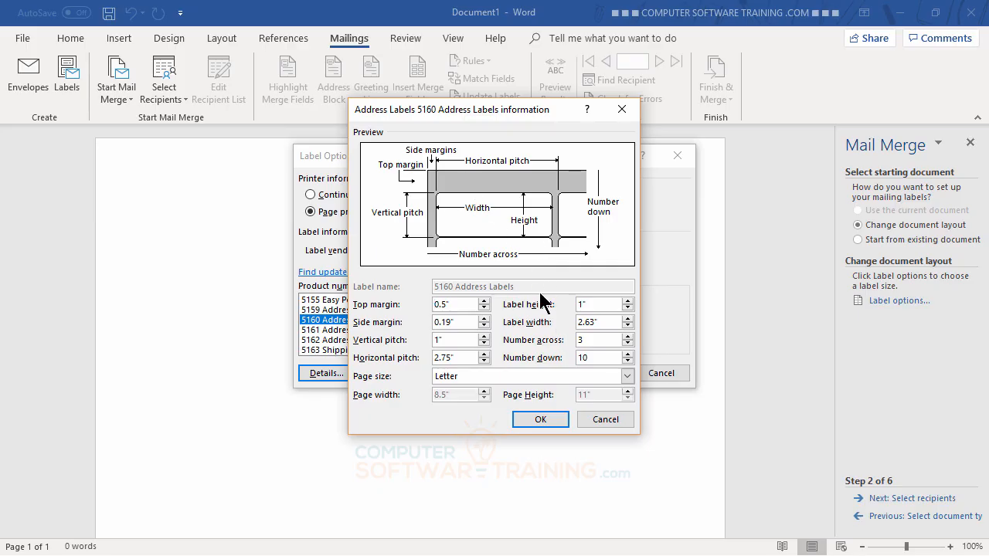
left_click(605, 420)
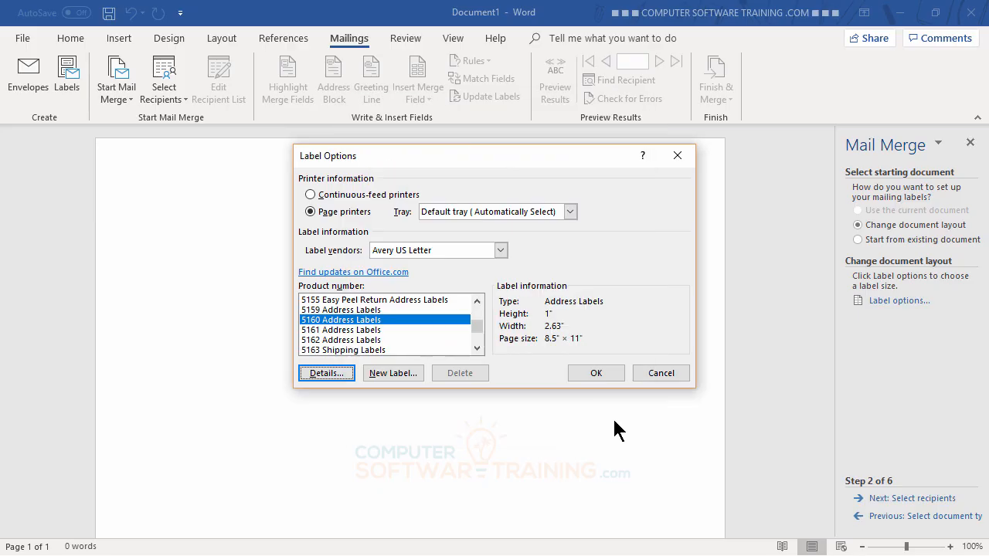
Apply the chosen label layout to the document and show the table gridlines.
left_click(598, 371)
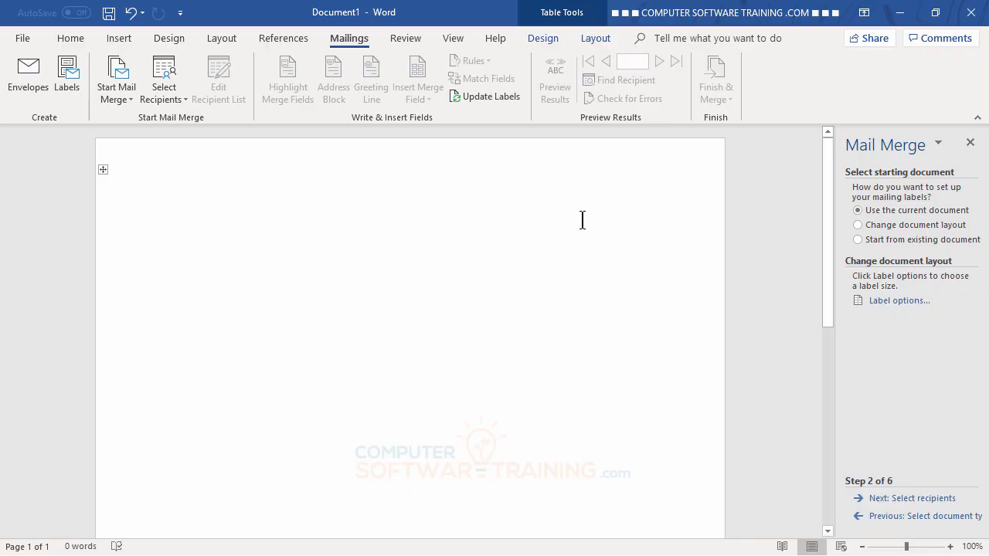
left_click(594, 40)
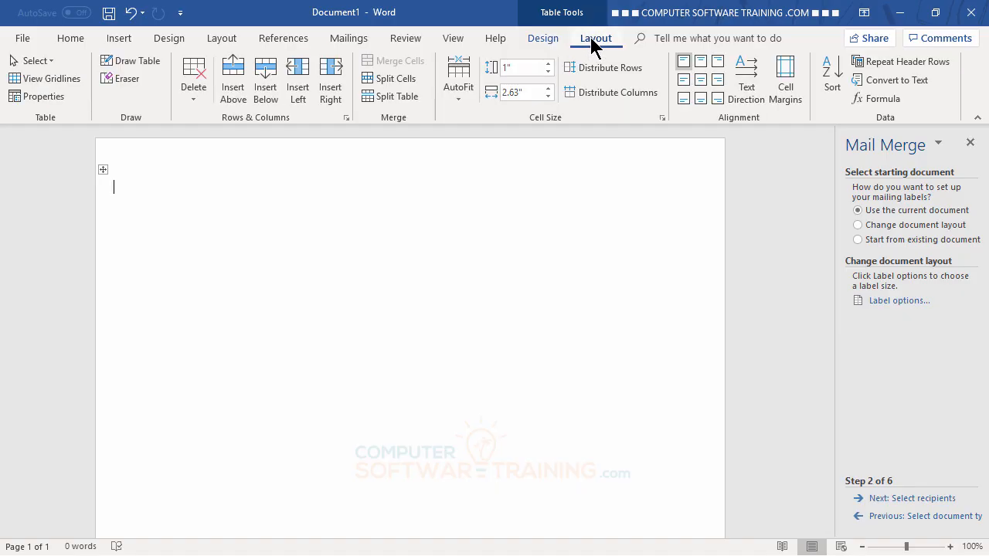
left_click(54, 78)
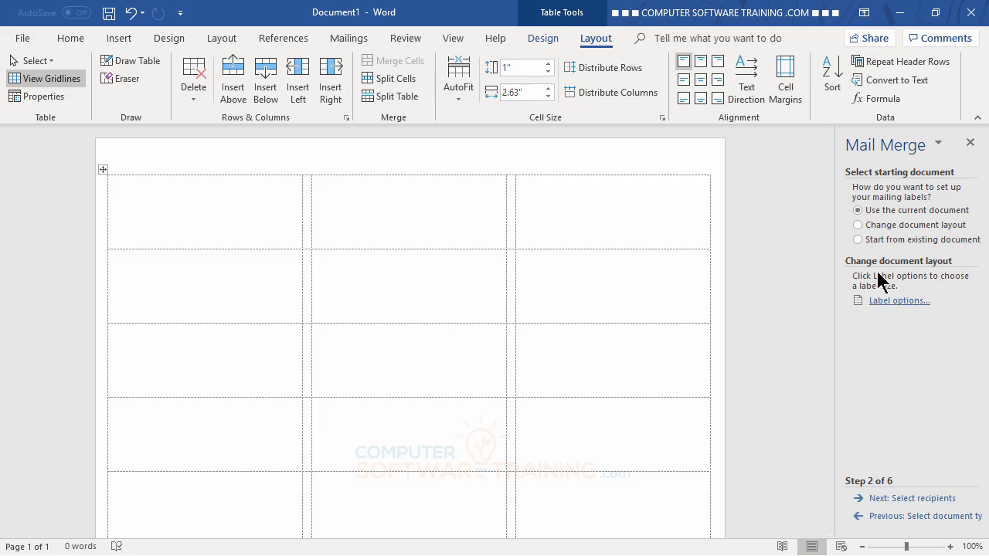
Use the existing list EX36507-6060-EMAIL MAIL MERGE from the Desktop as recipients, with the 'LahainaKehei Mailing$' table and first-row column headers.
left_click(897, 506)
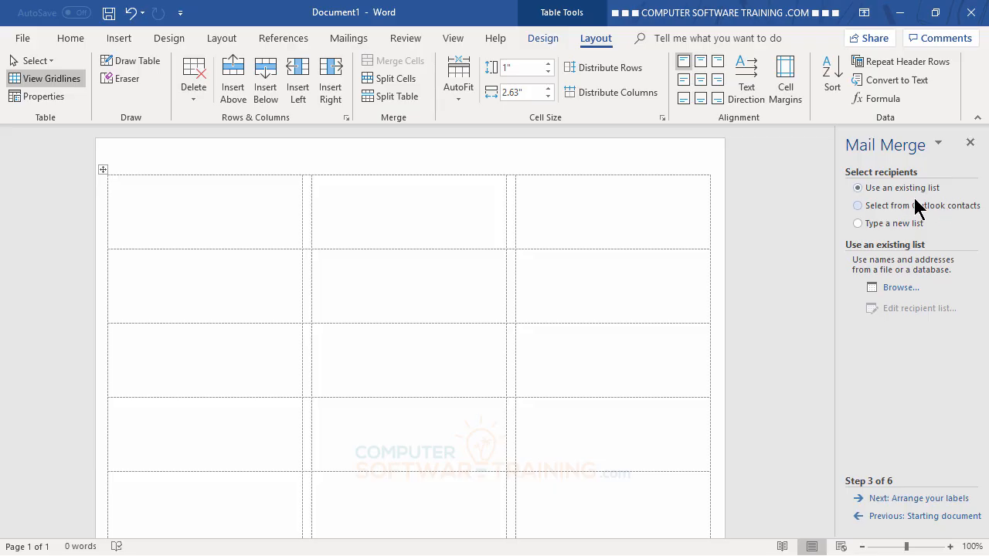
left_click(901, 292)
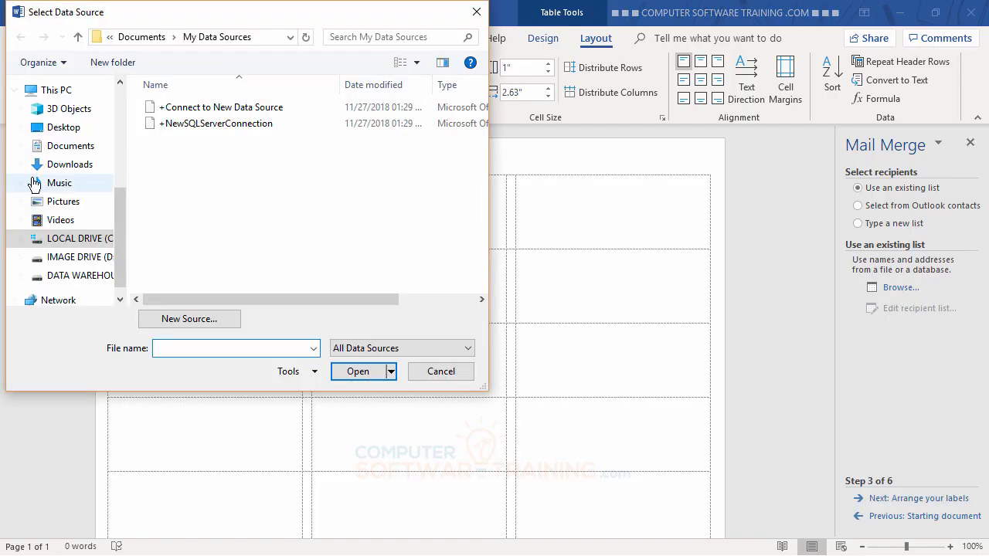
left_click(64, 127)
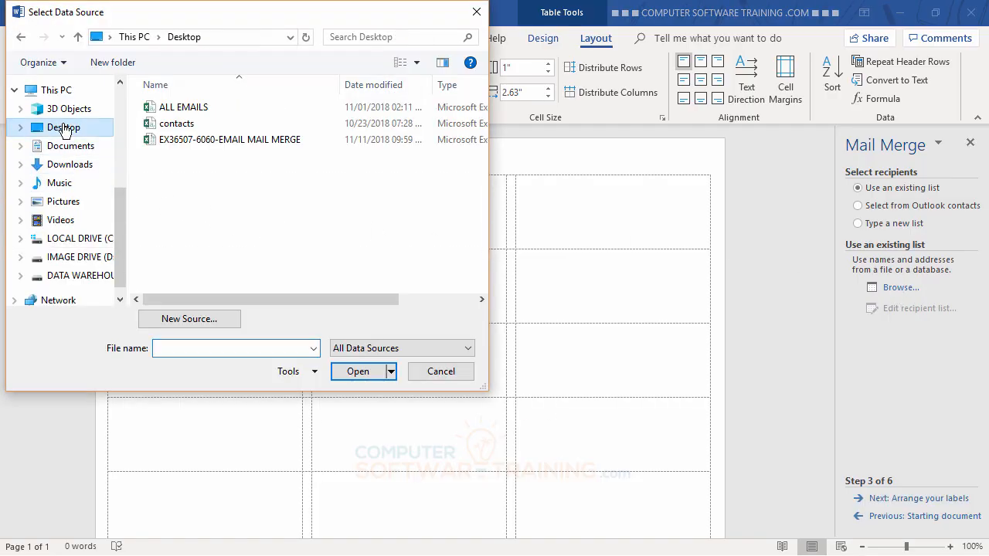
double_click(189, 146)
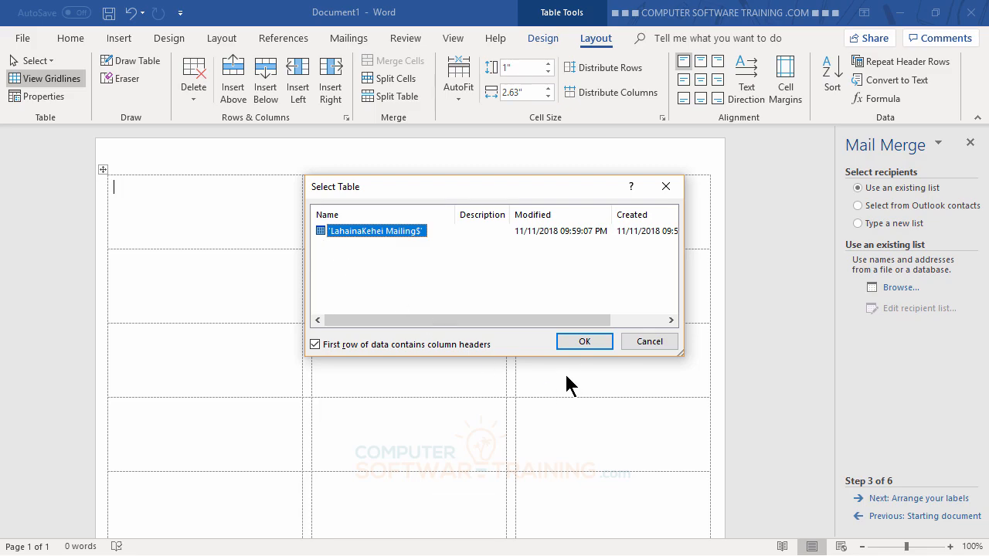
left_click(581, 342)
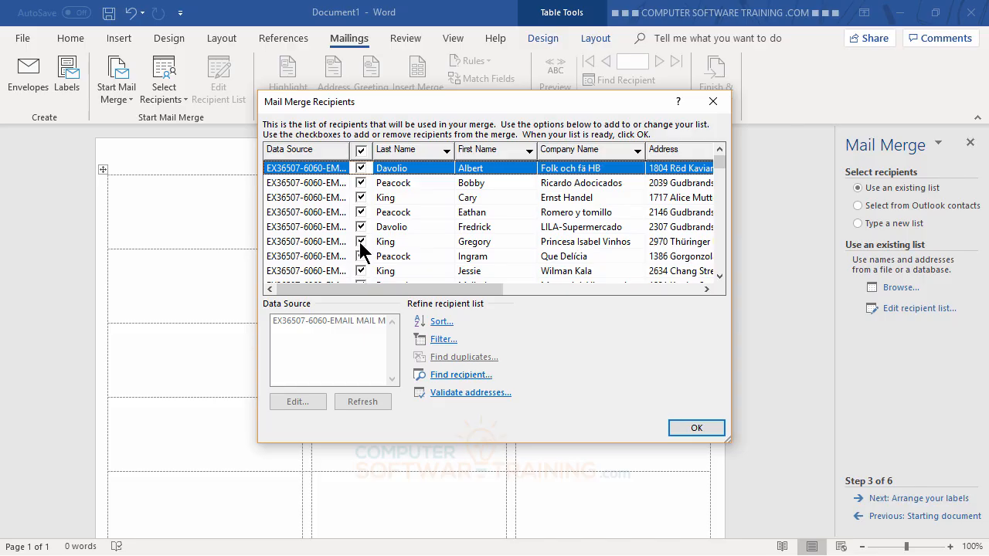
Look through the mail merge recipients and accept the list with all recipients included.
scroll(427, 253, "down", 3)
scroll(426, 253, "down", 10)
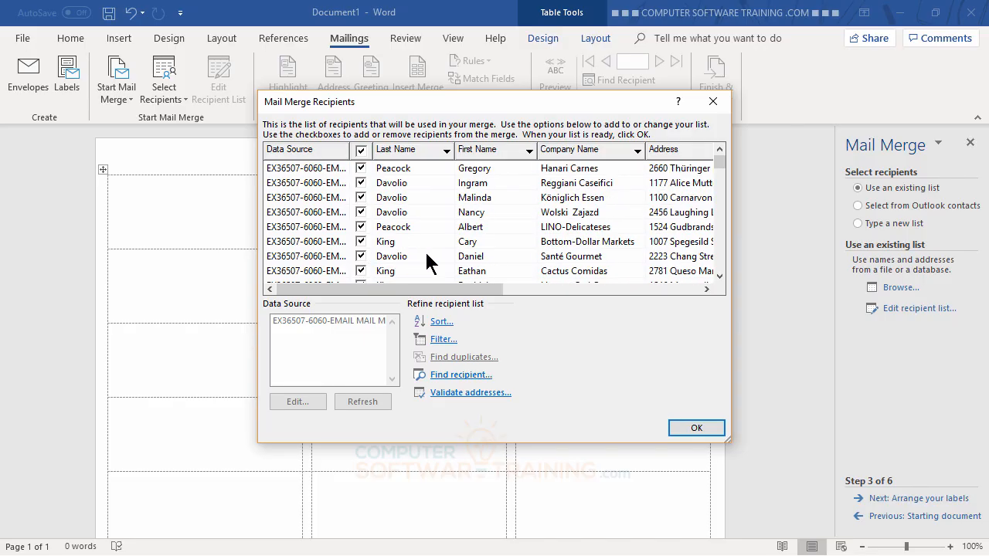
scroll(426, 253, "down", 9)
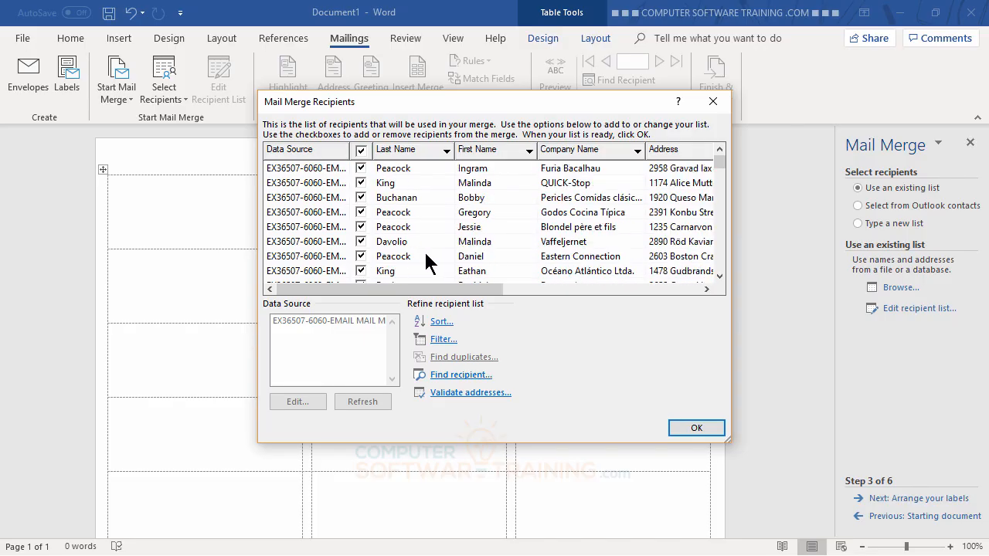
scroll(426, 263, "up", 10)
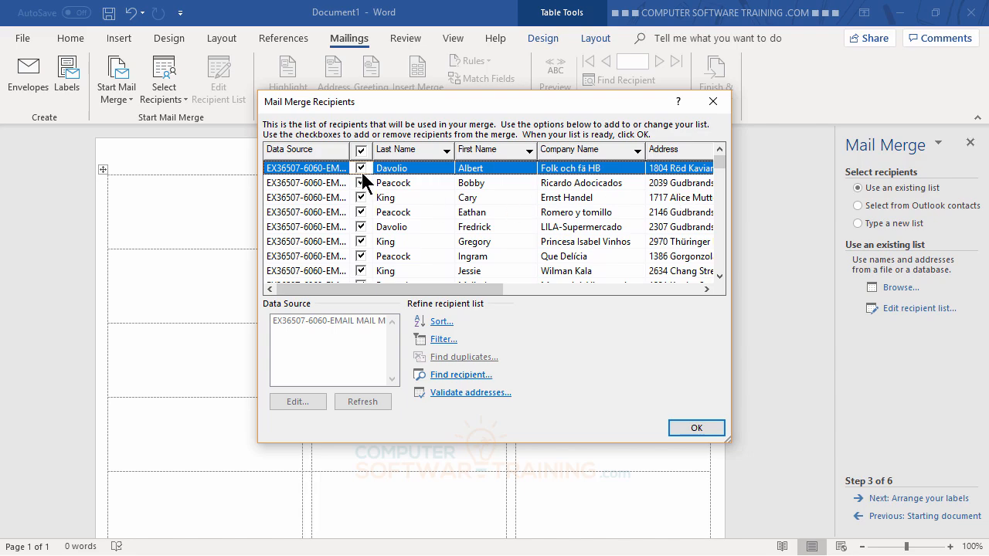
left_click(692, 425)
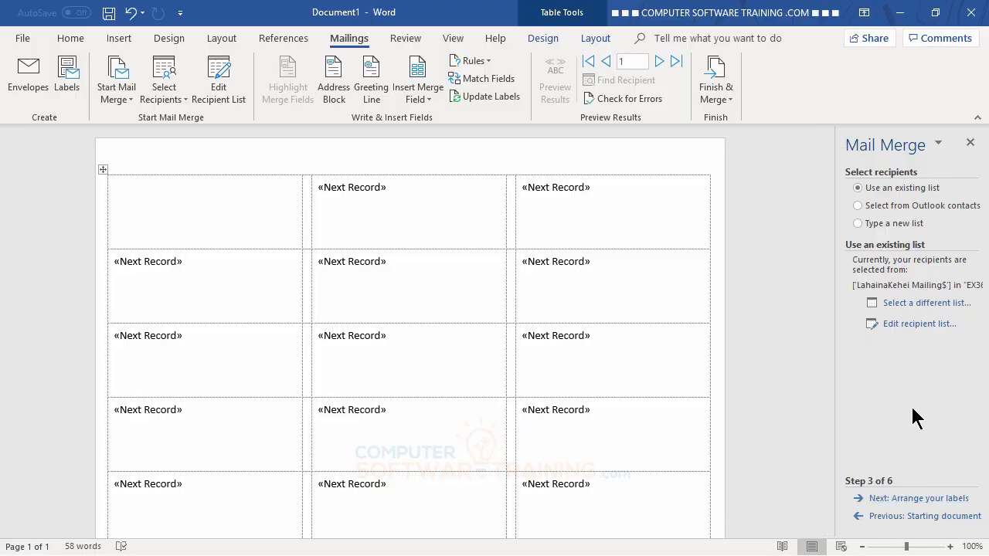
Continue to arranging the labels and insert the Company_Name merge field in the first label.
left_click(902, 499)
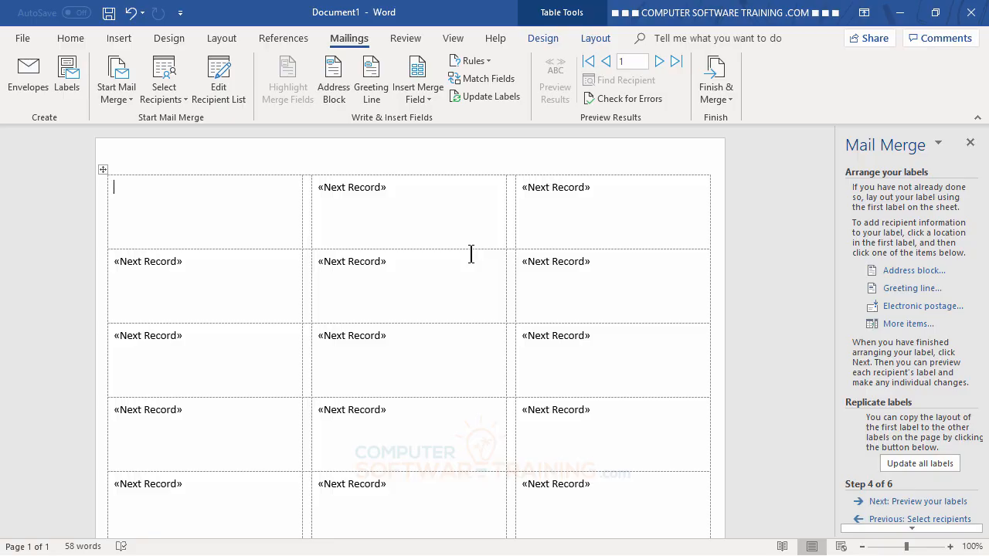
left_click(419, 97)
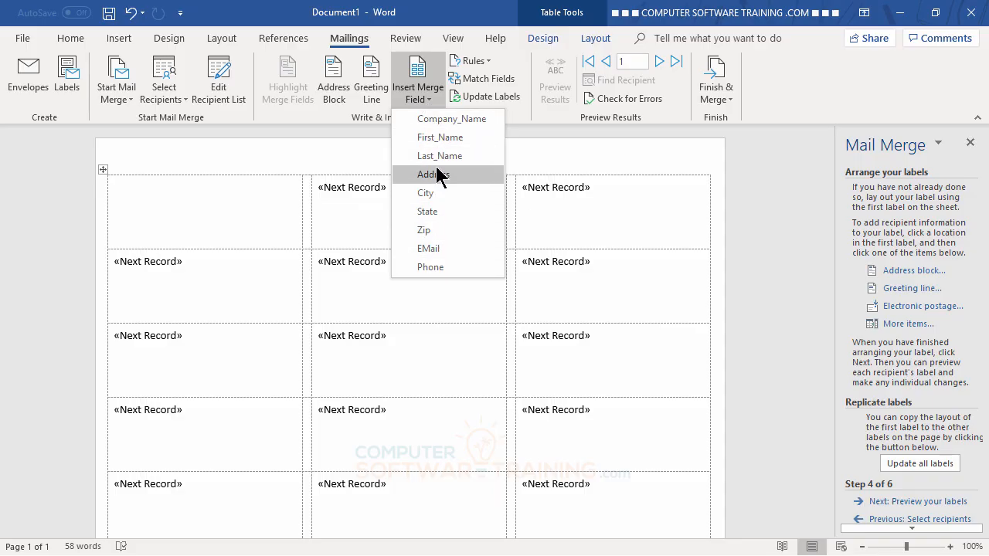
left_click(445, 120)
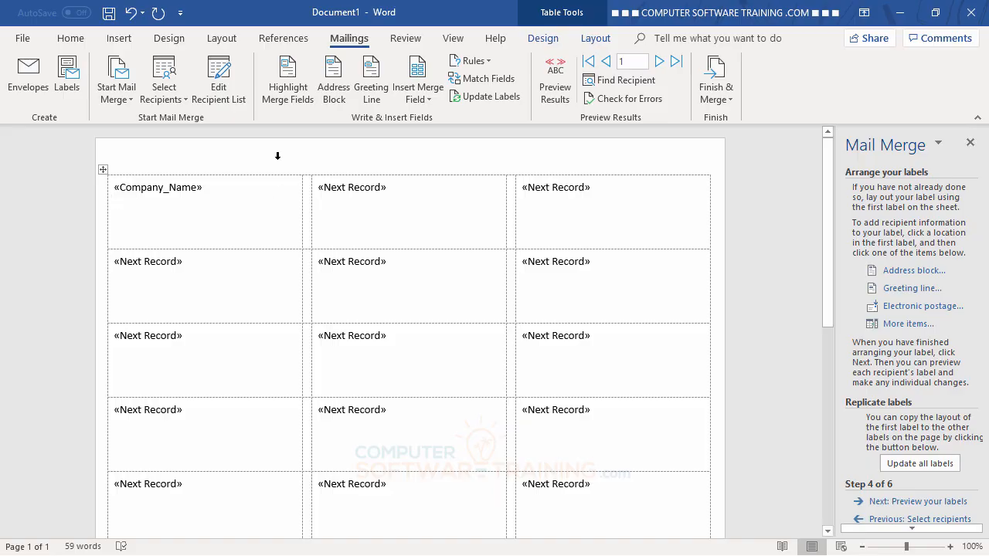
Add the First_Name and Last_Name merge fields on the first label's second line and the Address field on its third line.
left_click(423, 108)
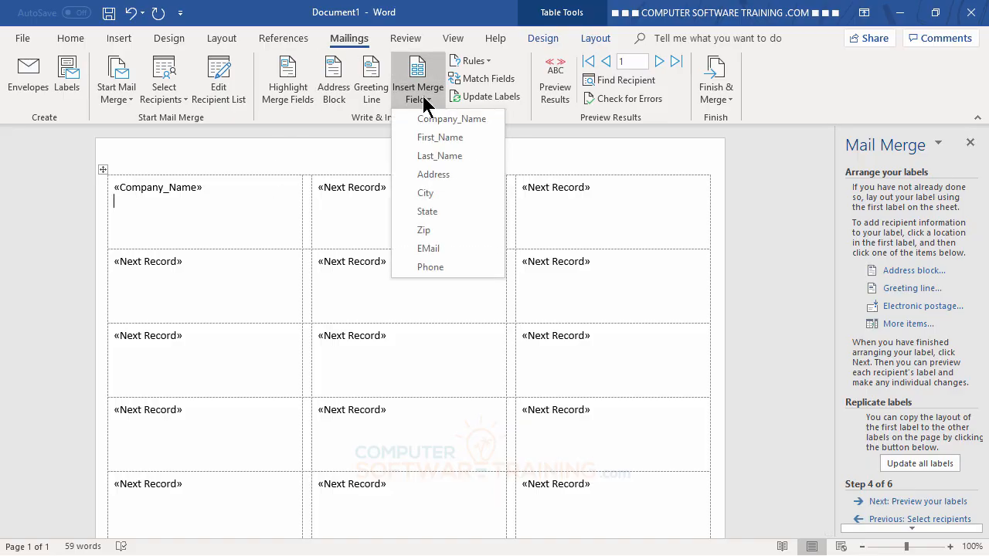
left_click(435, 137)
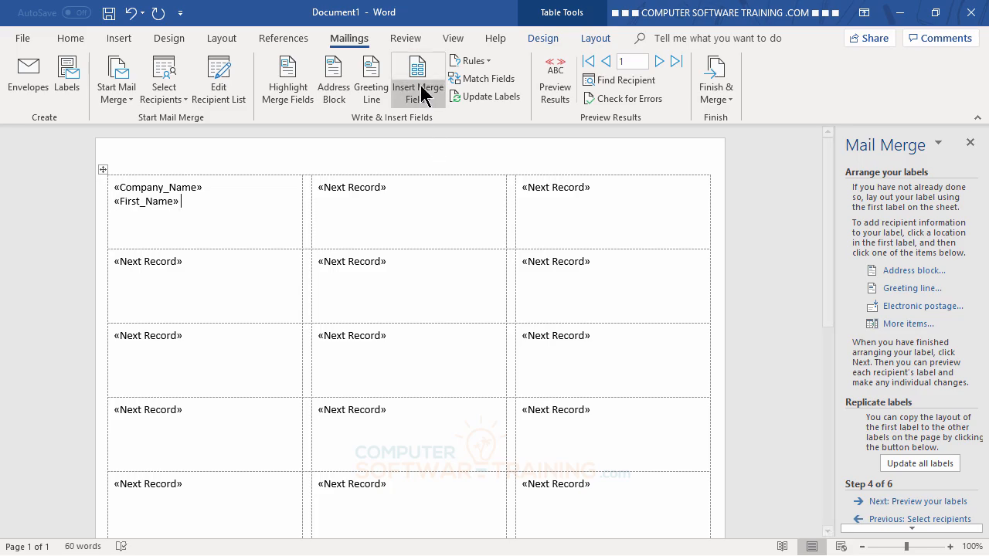
left_click(421, 87)
left_click(429, 157)
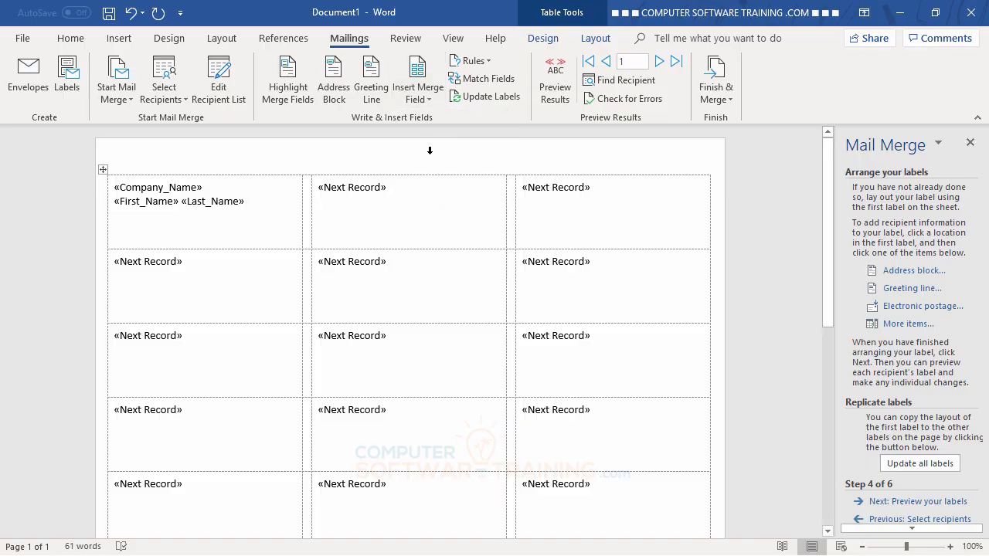
key("Return")
left_click(429, 101)
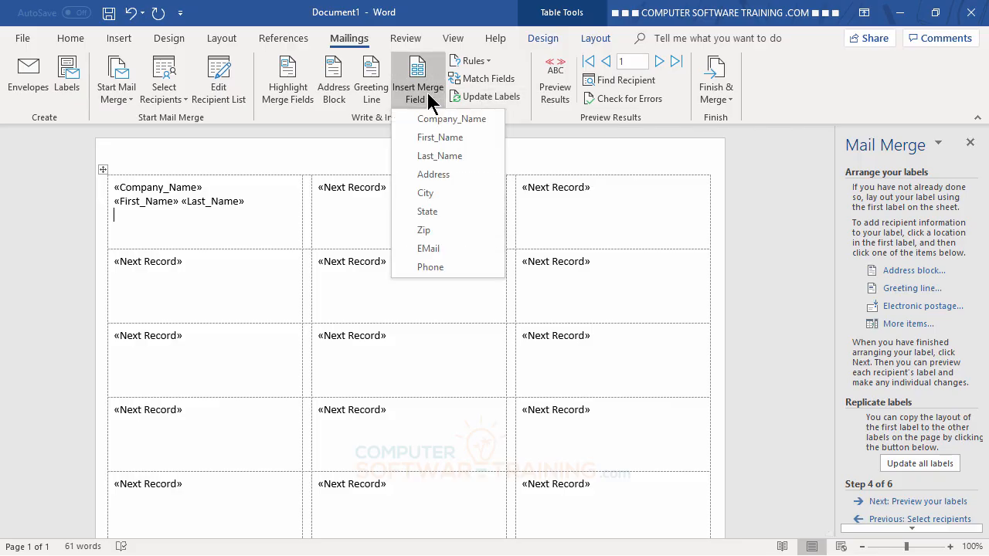
left_click(435, 175)
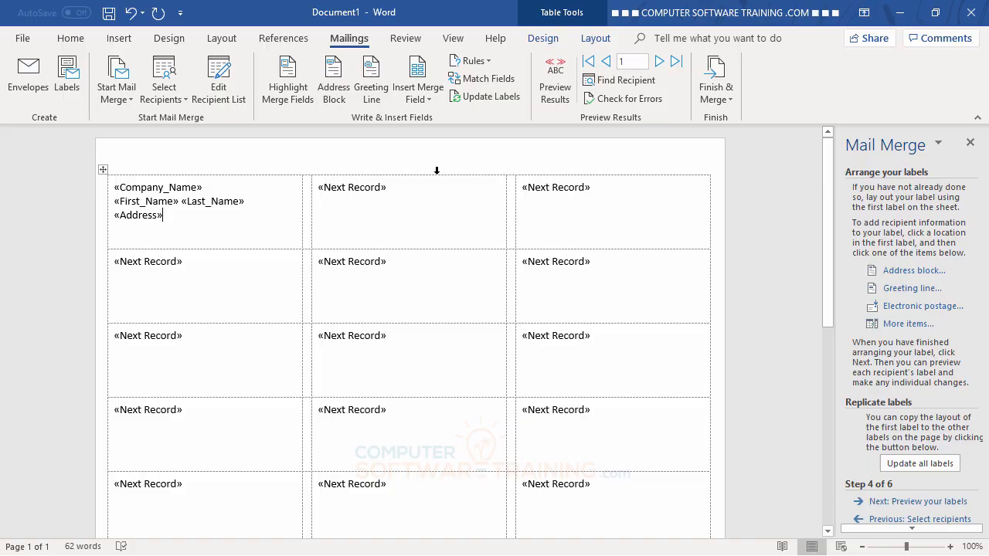
Add a fourth line to the first label with the City, State and Zip merge fields, putting a comma after City.
key("Return")
left_click(429, 98)
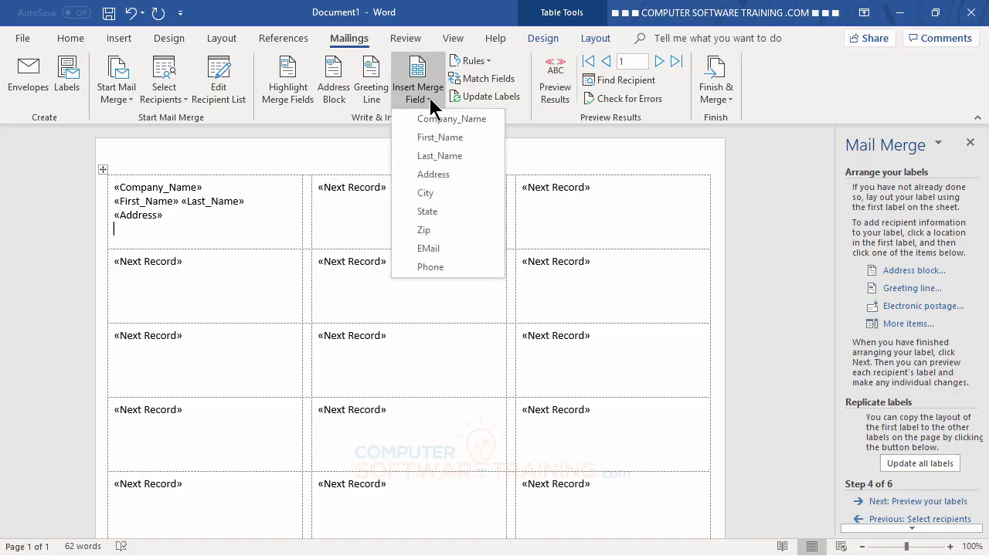
left_click(433, 193)
type(",")
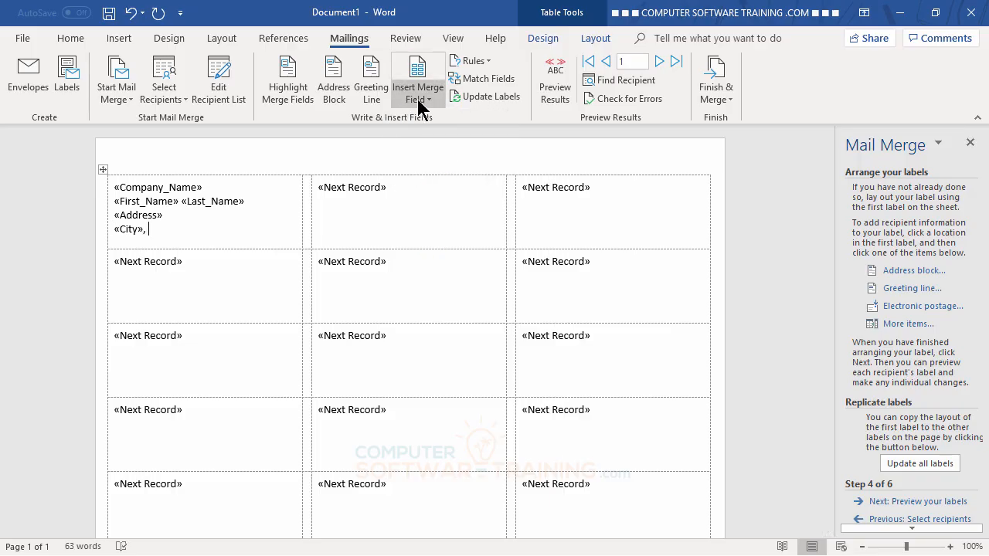
left_click(416, 100)
left_click(435, 214)
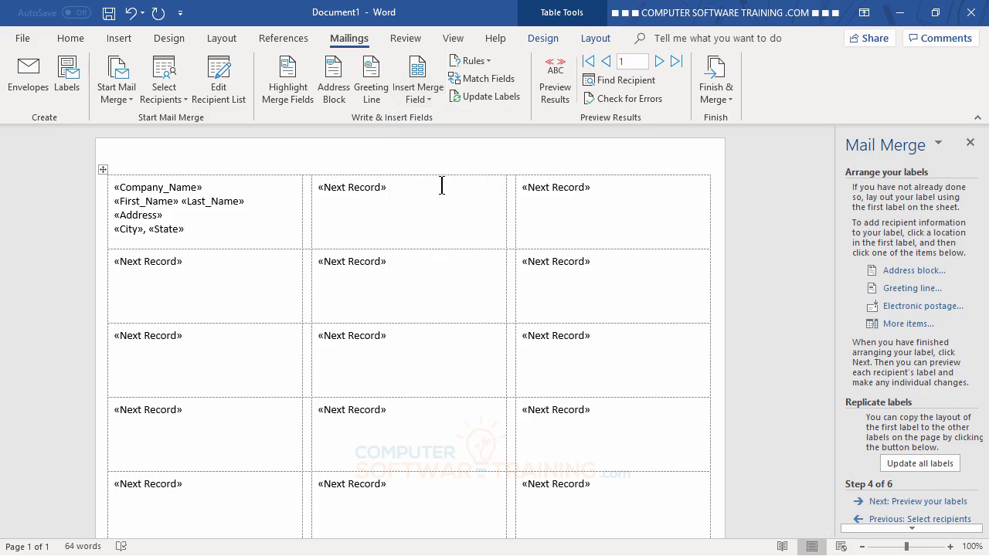
left_click(430, 103)
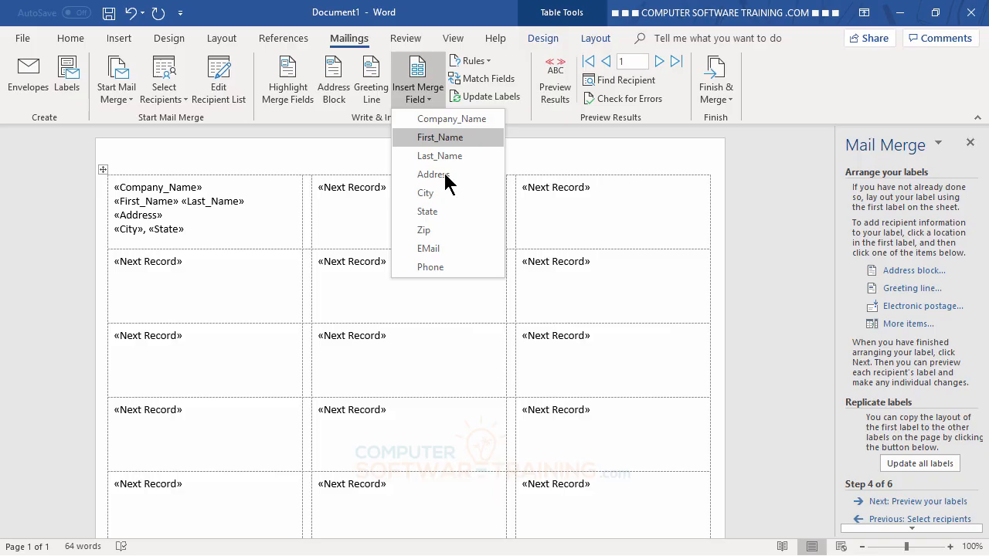
left_click(435, 231)
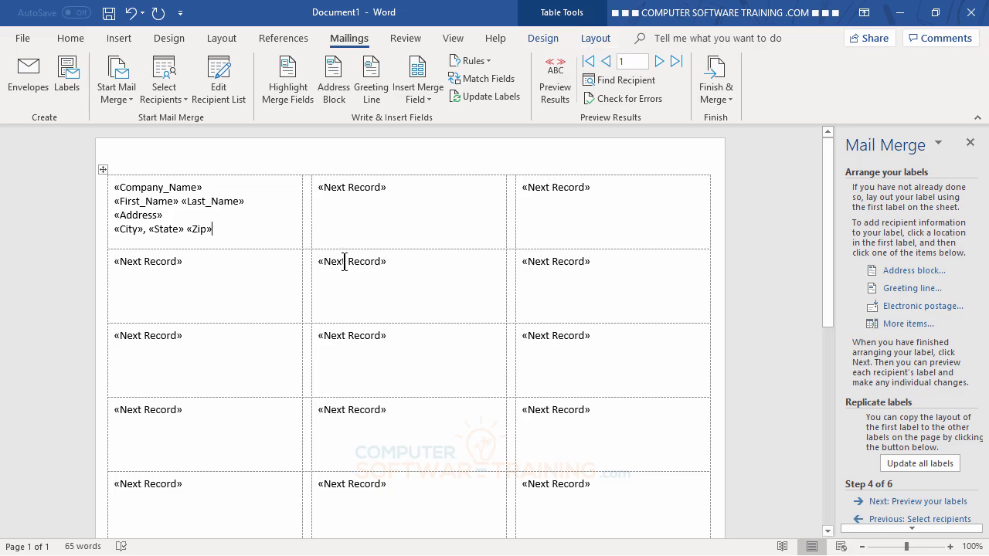
Center the first label's merge fields vertically in their cell, keeping them left-aligned.
left_click(595, 40)
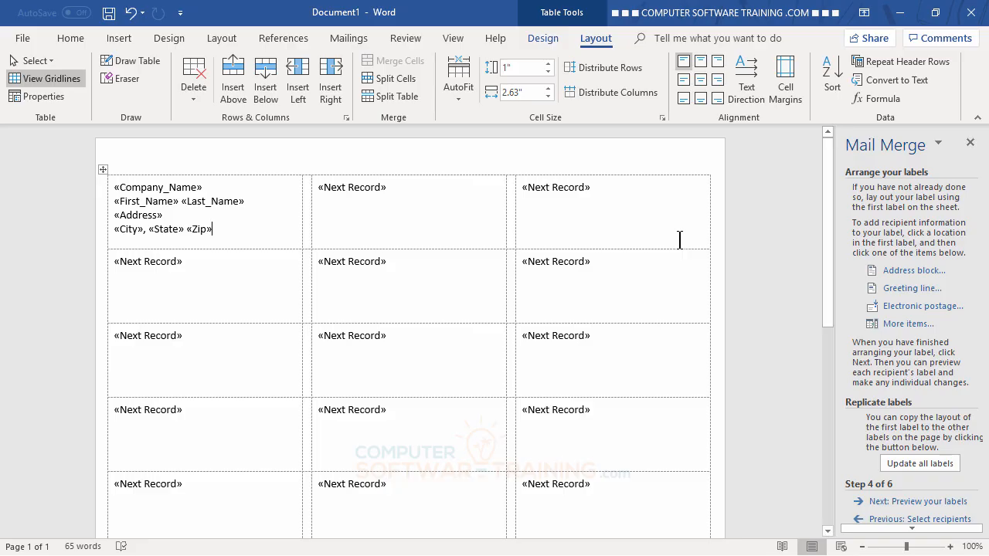
left_click(683, 82)
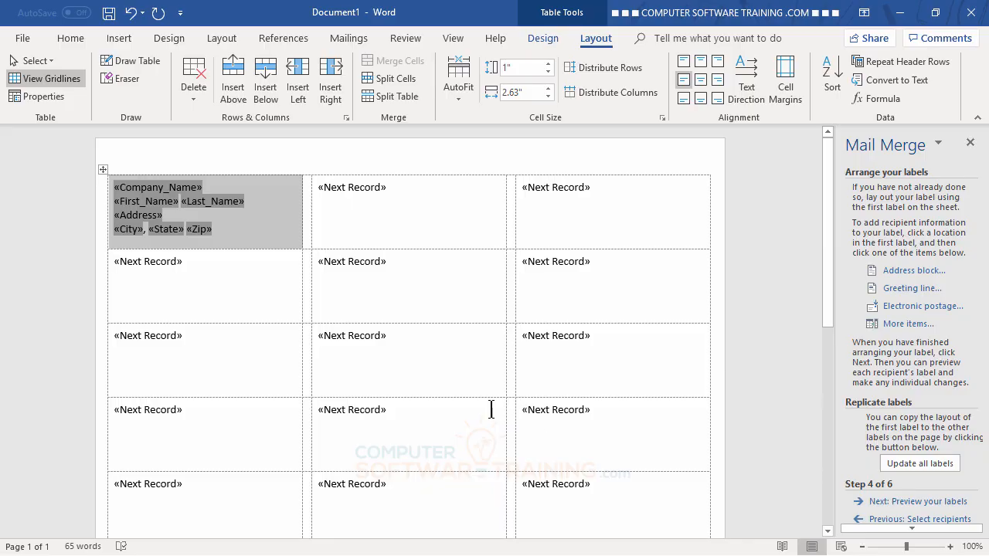
left_click(222, 232)
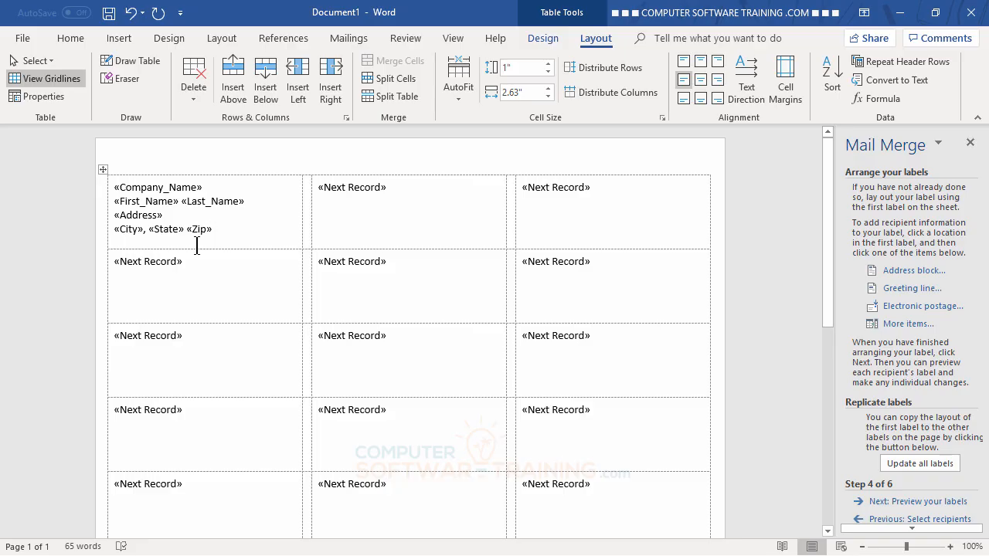
key("Return")
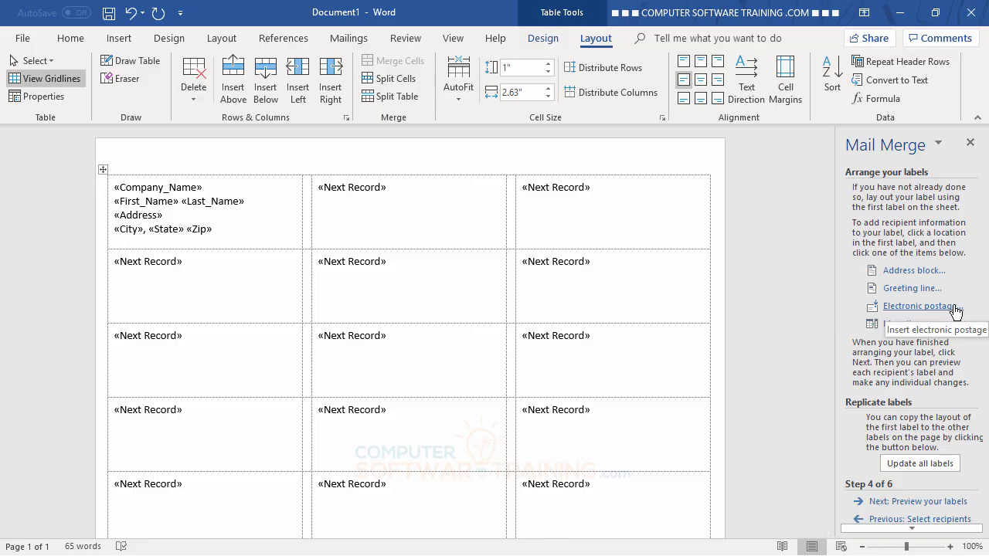
key("BackSpace")
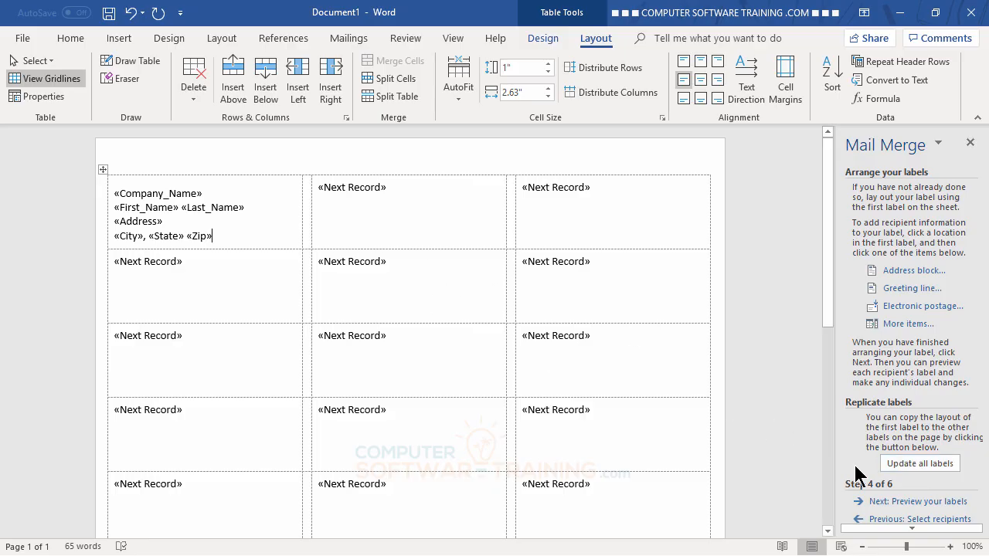
Replicate the first label's layout to all labels and center the whole table's contents vertically with left alignment.
left_click(919, 464)
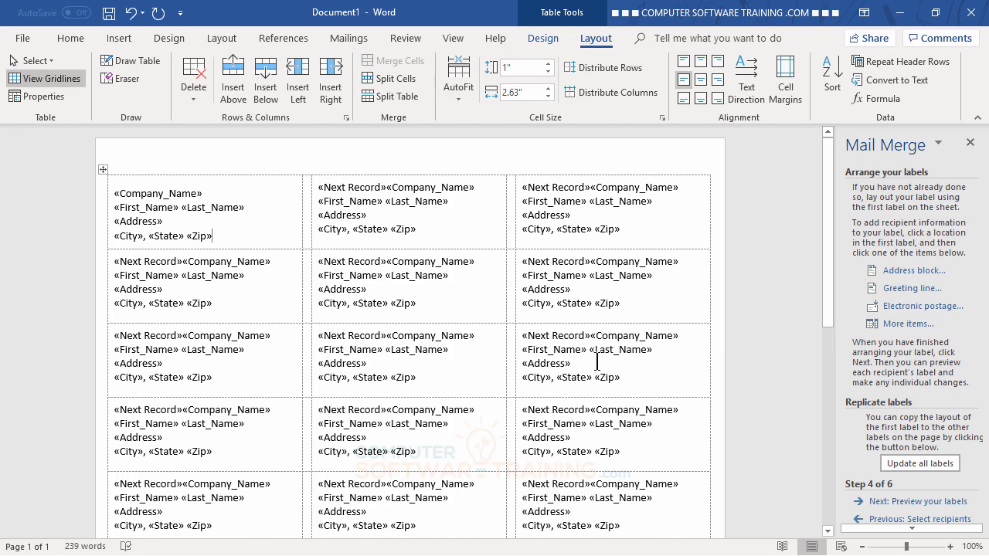
left_click(102, 171)
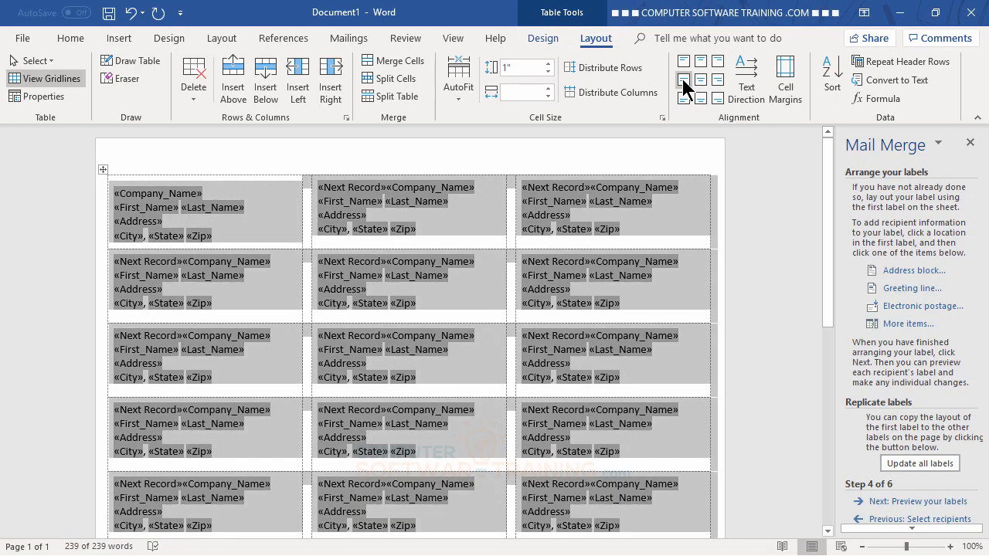
left_click(683, 80)
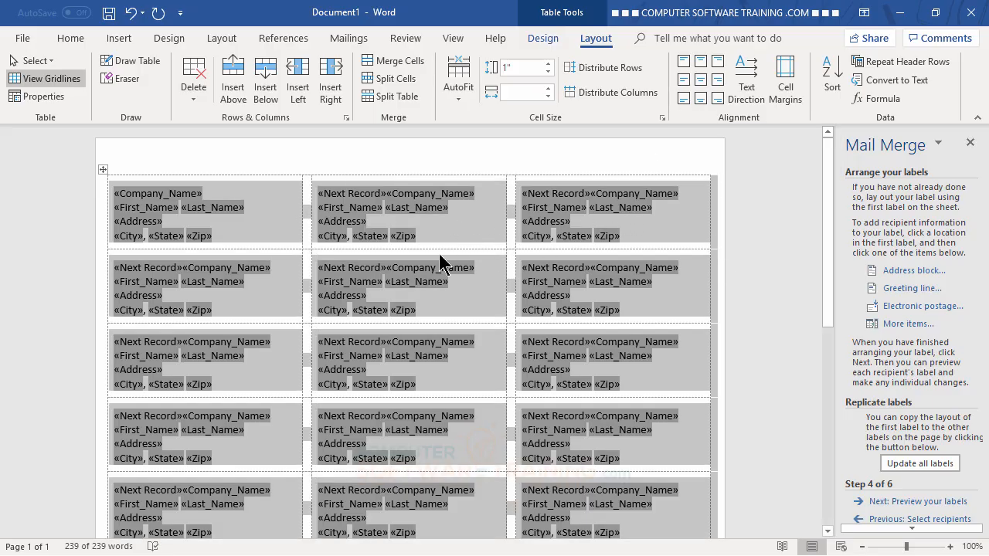
left_click(439, 228)
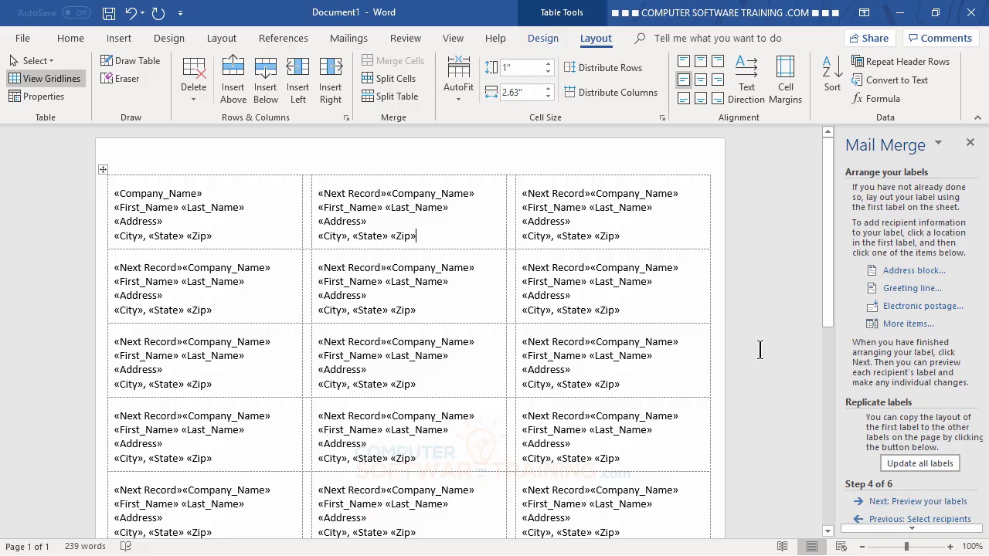
Preview the merged labels, then complete the merge by sending all records to a new document of individual labels.
left_click(918, 503)
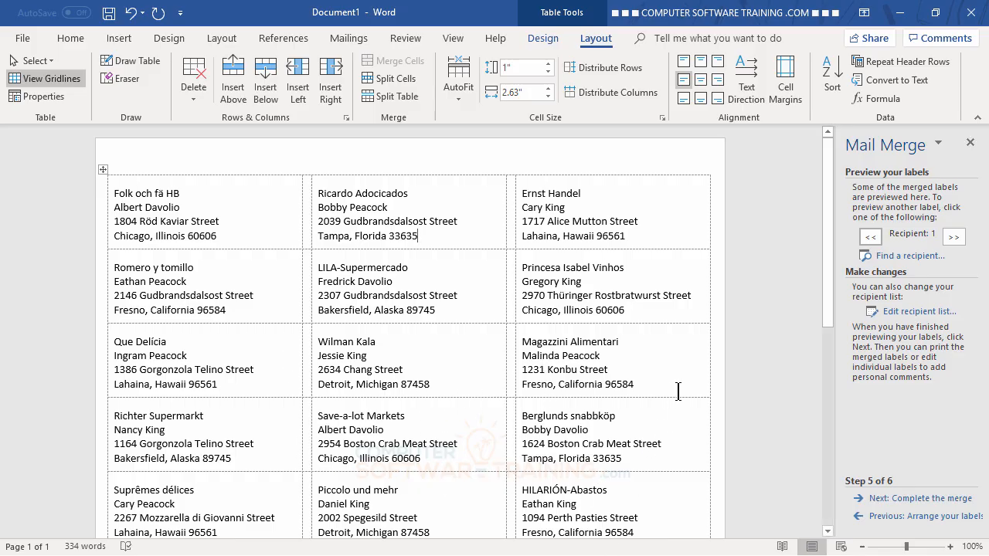
left_click(906, 499)
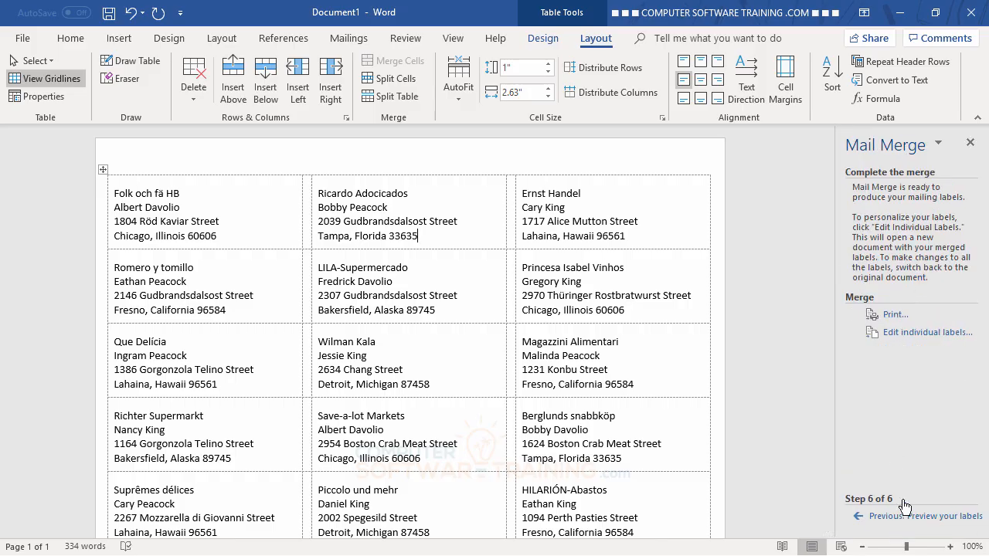
left_click(894, 316)
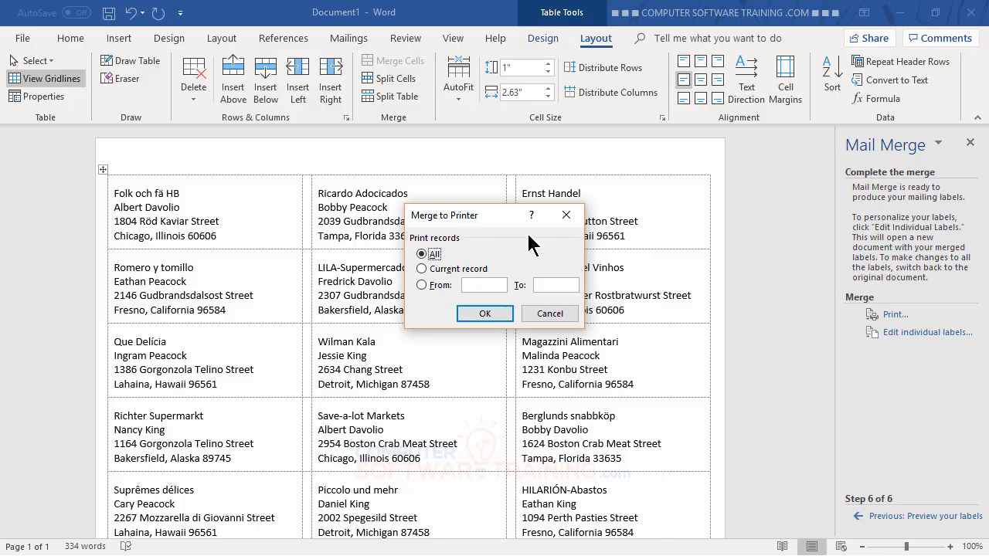
left_click(550, 313)
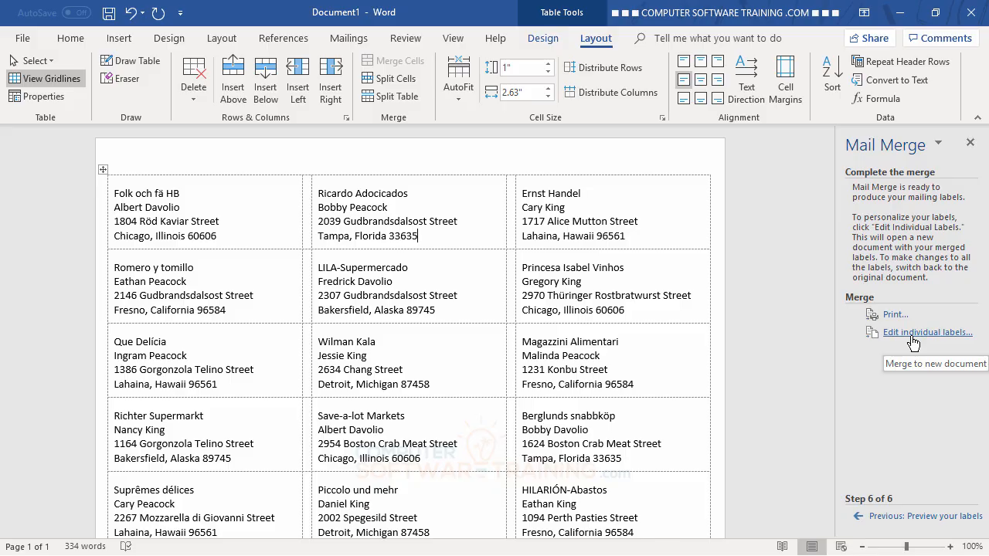
left_click(913, 333)
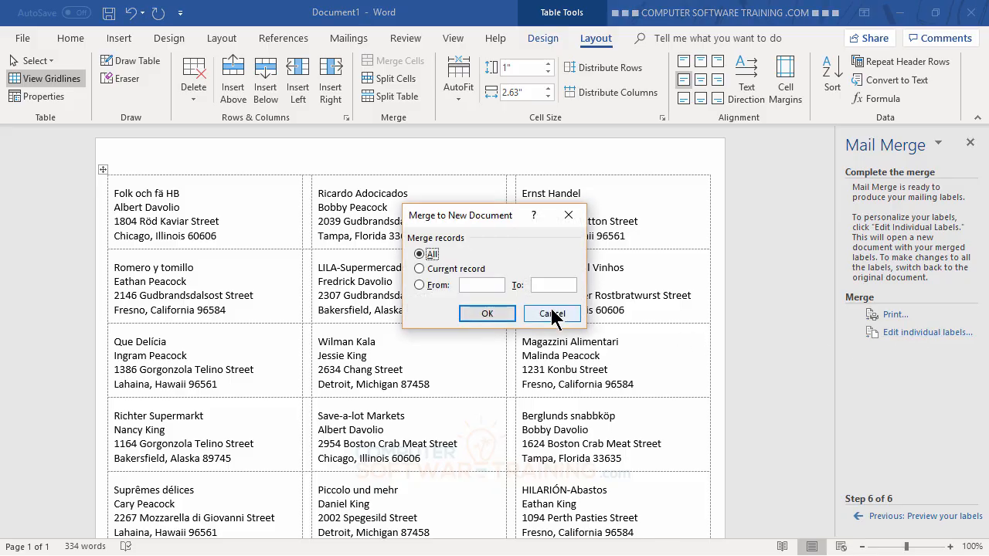
left_click(495, 313)
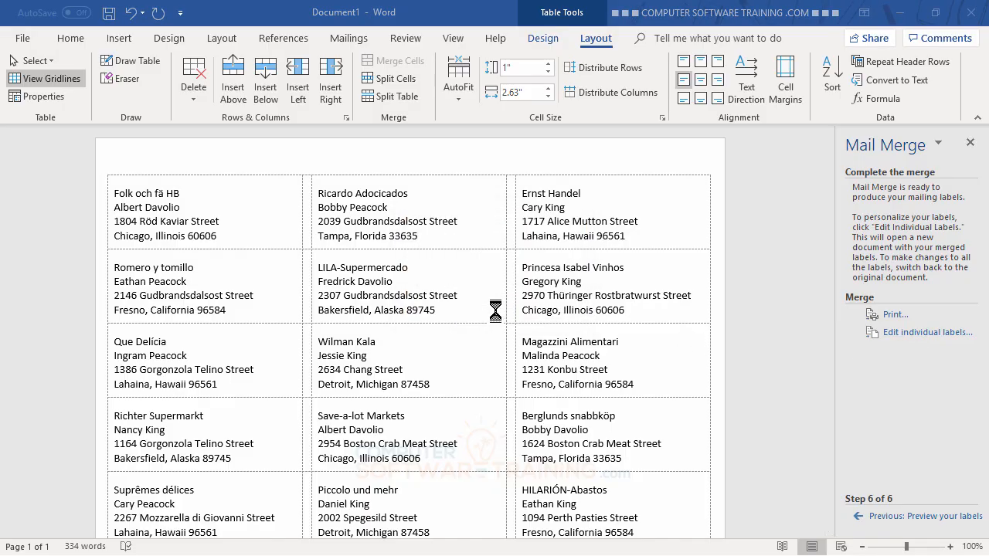